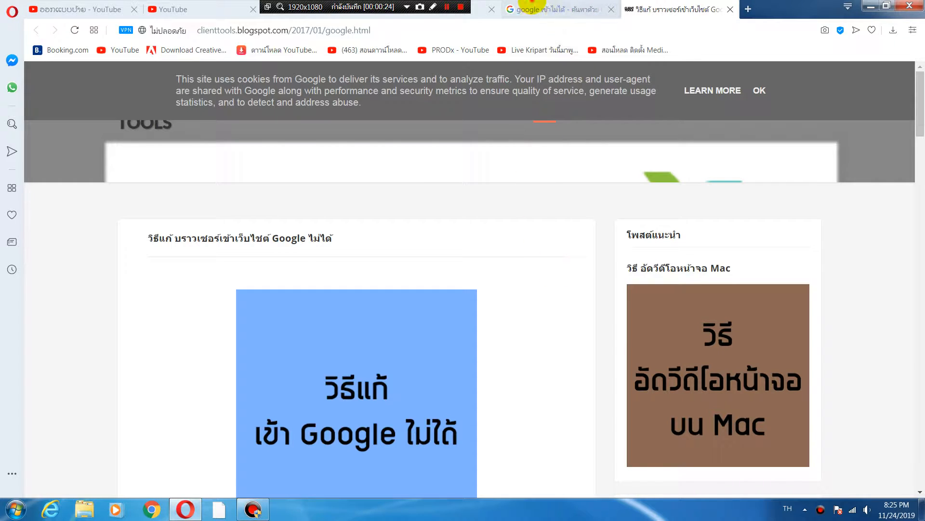
Go to the image results for "google เข้าไม่ได้" and preview the Microsoft Edge connection error and the Pantip "Your connection is not private" screenshots
{"action": "left_click", "coordinate": [530, 8]}
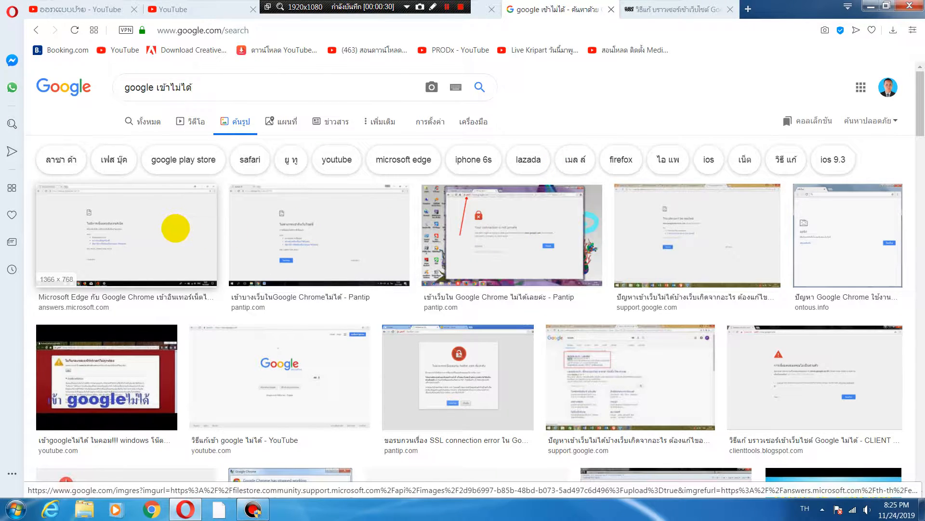
{"action": "left_click", "coordinate": [179, 230]}
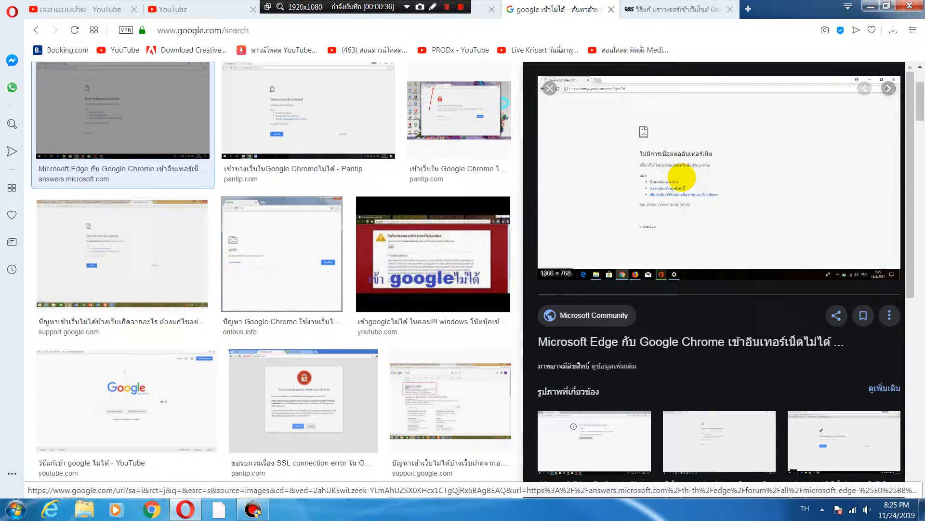
{"action": "left_click", "coordinate": [451, 114]}
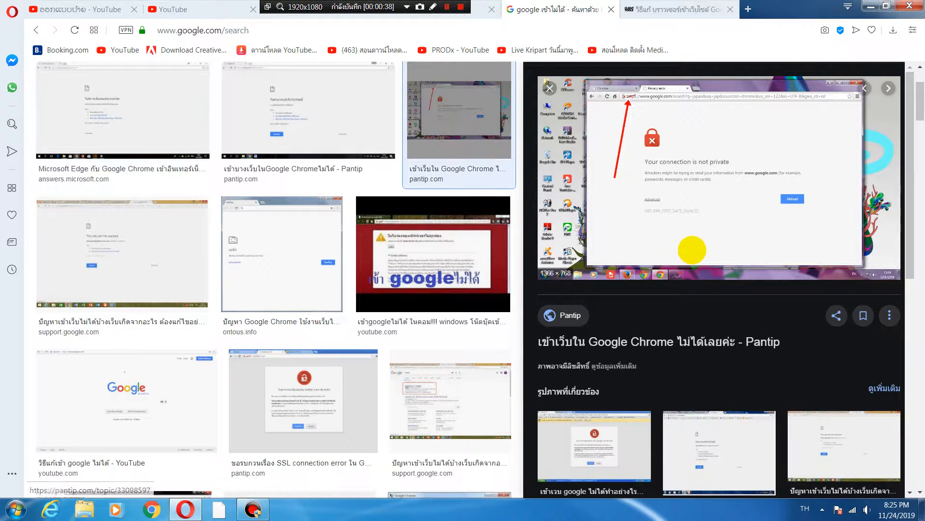
{"action": "scroll", "coordinate": [624, 329], "scroll_direction": "down", "scroll_amount": 3}
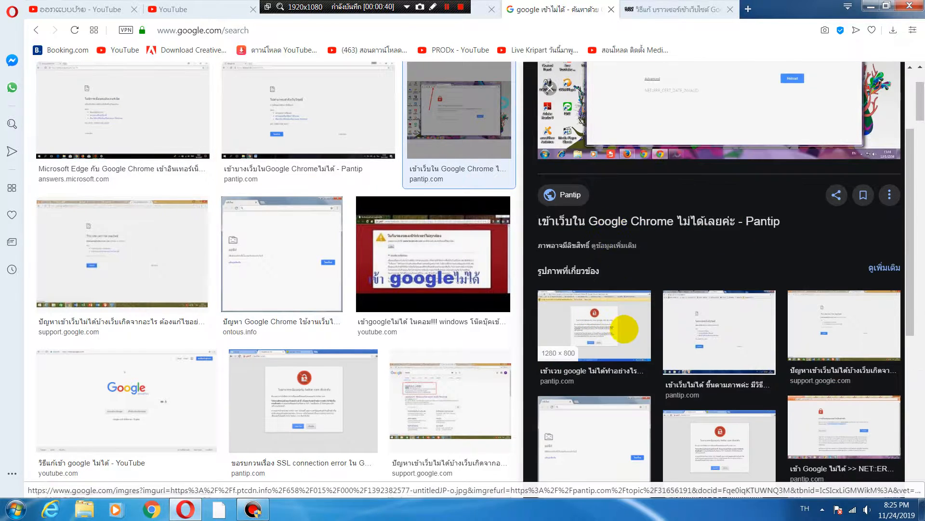
{"action": "scroll", "coordinate": [625, 329], "scroll_direction": "down", "scroll_amount": 3}
{"action": "scroll", "coordinate": [431, 337], "scroll_direction": "down", "scroll_amount": 3}
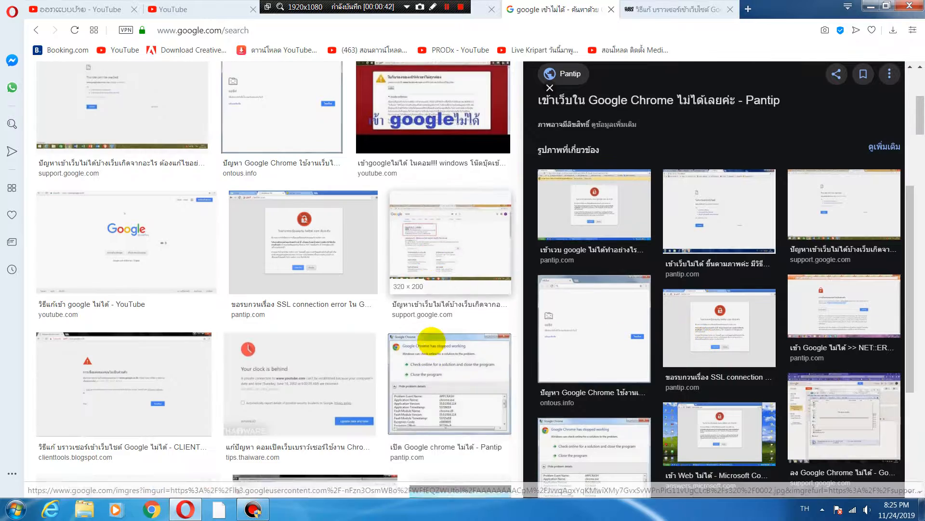
Preview the Thaiware "Your clock is behind" screenshot, close the preview, and browse the other error images
{"action": "left_click", "coordinate": [304, 351]}
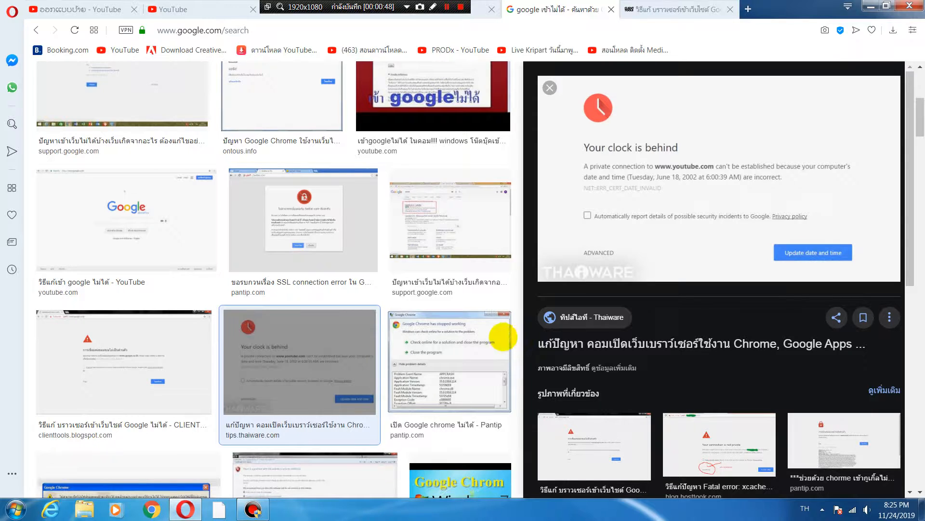
{"action": "scroll", "coordinate": [424, 343], "scroll_direction": "down", "scroll_amount": 3}
{"action": "scroll", "coordinate": [424, 347], "scroll_direction": "up", "scroll_amount": 2}
{"action": "scroll", "coordinate": [424, 343], "scroll_direction": "down", "scroll_amount": 5}
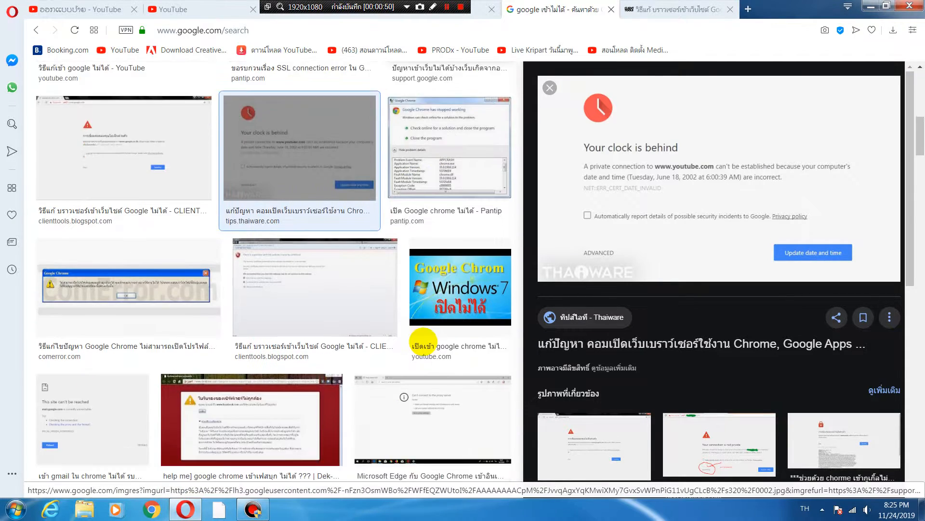
{"action": "scroll", "coordinate": [423, 345], "scroll_direction": "up", "scroll_amount": 7}
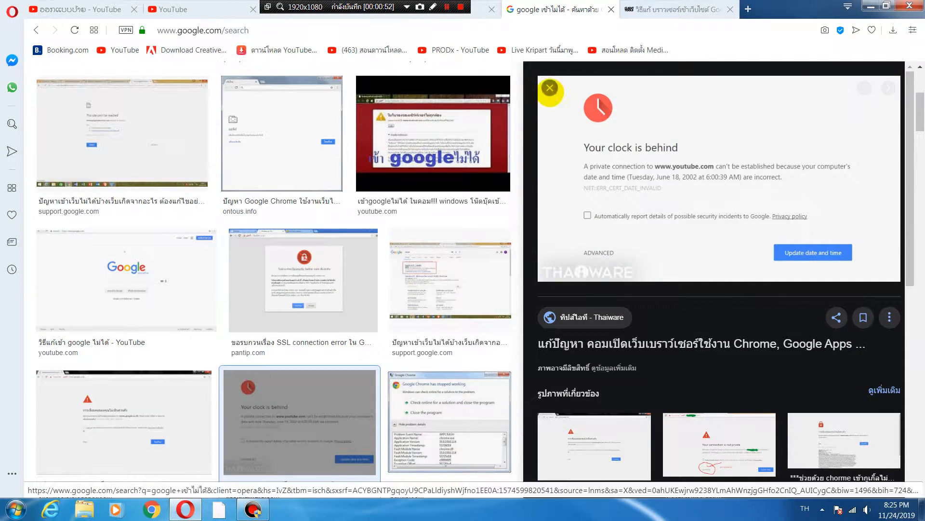
{"action": "left_click", "coordinate": [549, 87]}
{"action": "scroll", "coordinate": [477, 241], "scroll_direction": "up", "scroll_amount": 5}
{"action": "scroll", "coordinate": [503, 286], "scroll_direction": "down", "scroll_amount": 5}
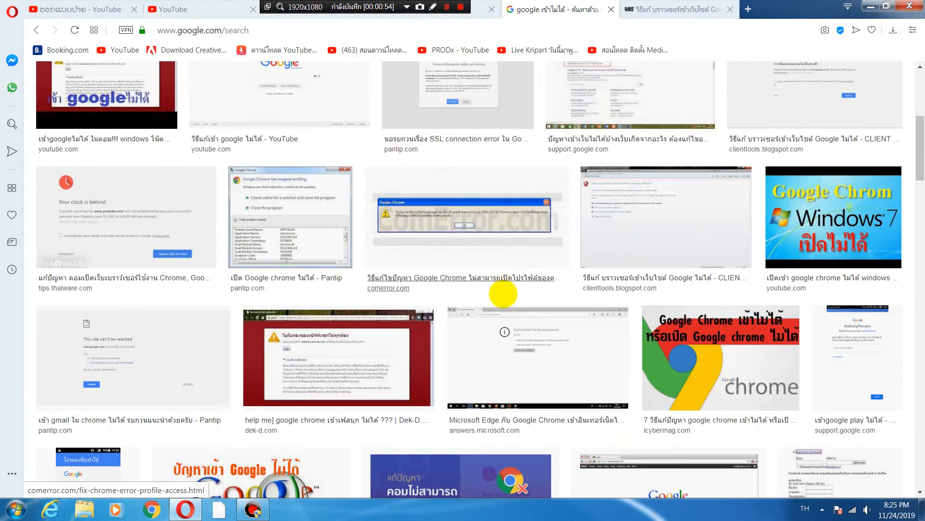
{"action": "scroll", "coordinate": [501, 294], "scroll_direction": "up", "scroll_amount": 5}
{"action": "scroll", "coordinate": [502, 297], "scroll_direction": "down", "scroll_amount": 2}
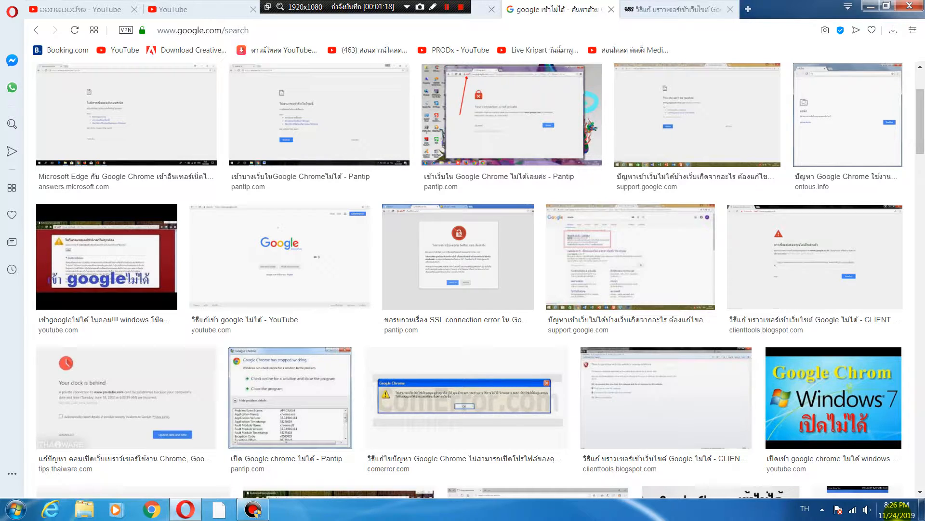
Open the Windows date and time settings from the system clock, enter the time value for editing, and confirm the settings
{"action": "left_click", "coordinate": [897, 510]}
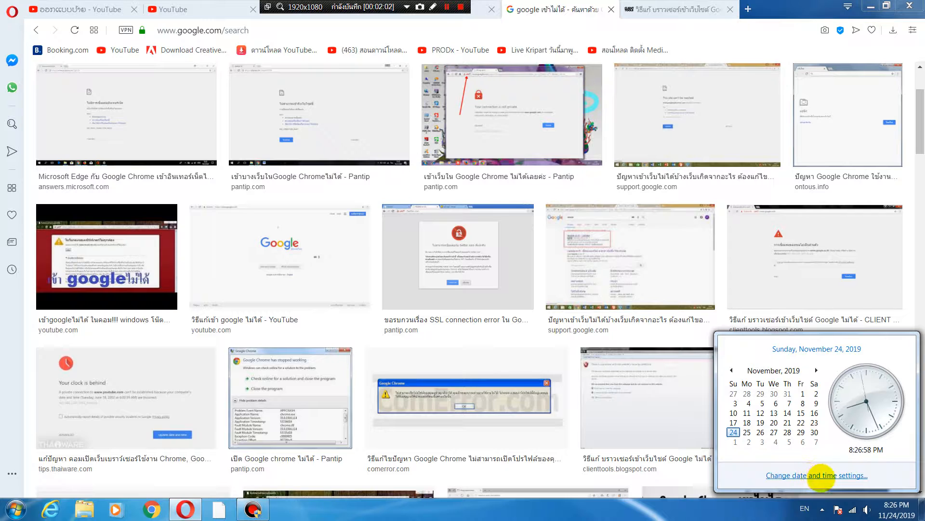
{"action": "left_click", "coordinate": [820, 474]}
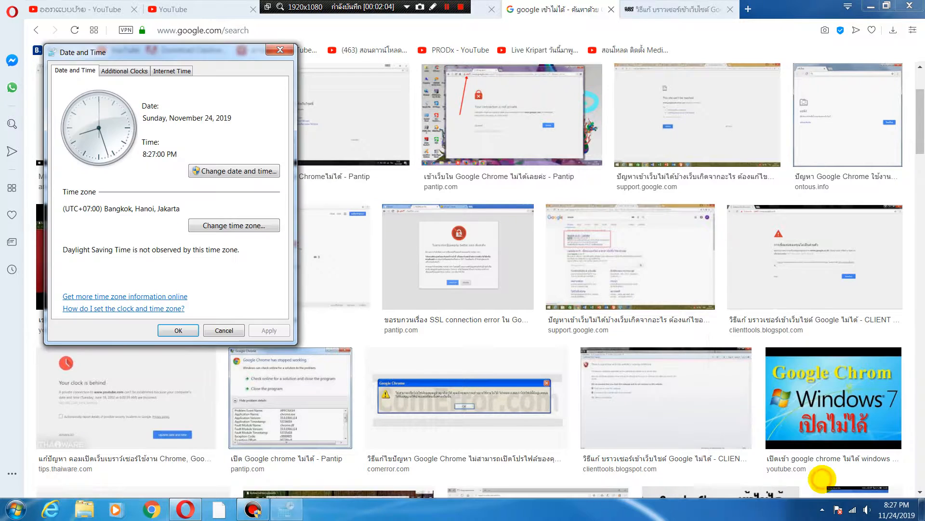
{"action": "left_click_drag", "start_coordinate": [248, 54], "coordinate": [557, 75]}
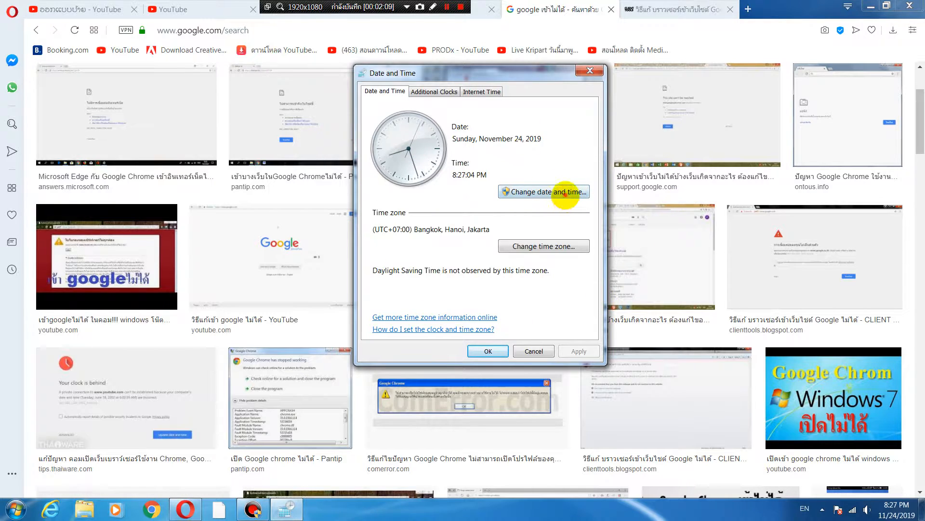
{"action": "left_click", "coordinate": [564, 192]}
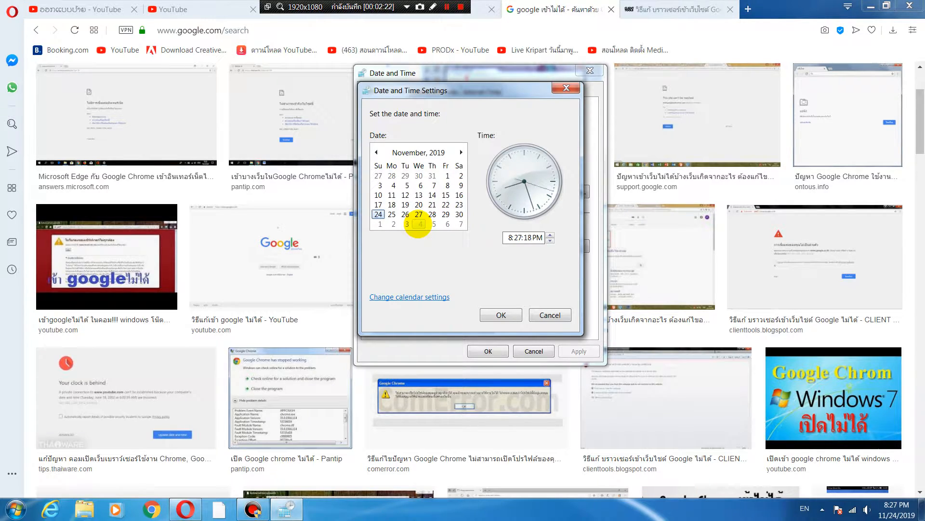
{"action": "left_click", "coordinate": [513, 237]}
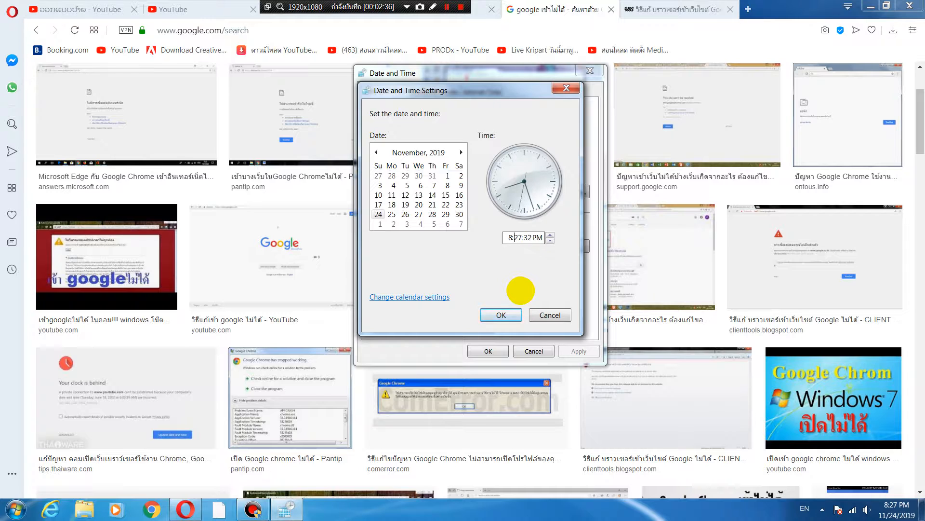
{"action": "left_click", "coordinate": [502, 315]}
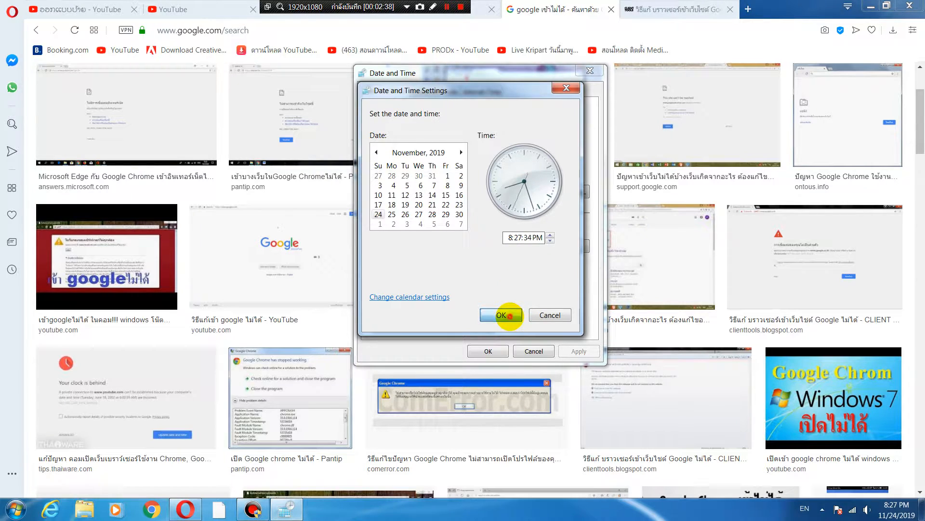
{"action": "left_click", "coordinate": [489, 349]}
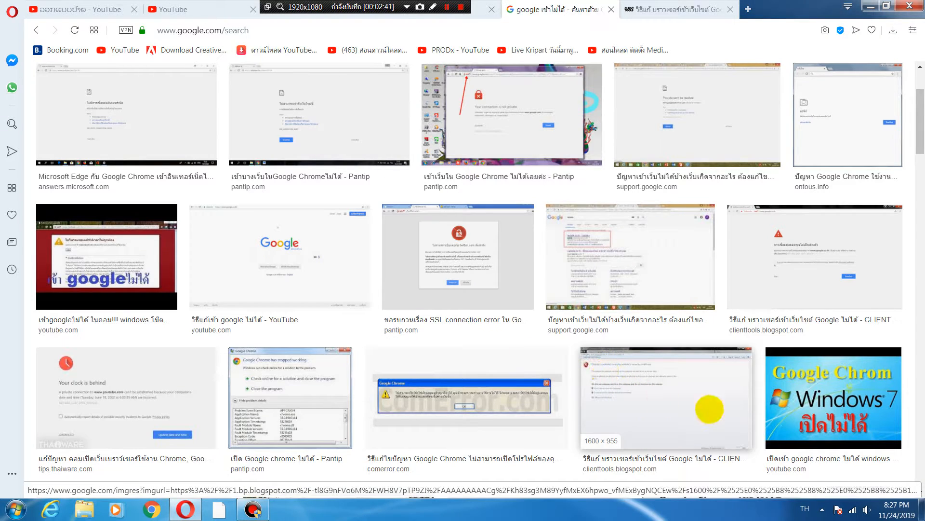
Reopen the date and time settings, inspect the hour, minute and second values, and close the dialogs without saving
{"action": "left_click", "coordinate": [895, 509]}
{"action": "left_click", "coordinate": [816, 475]}
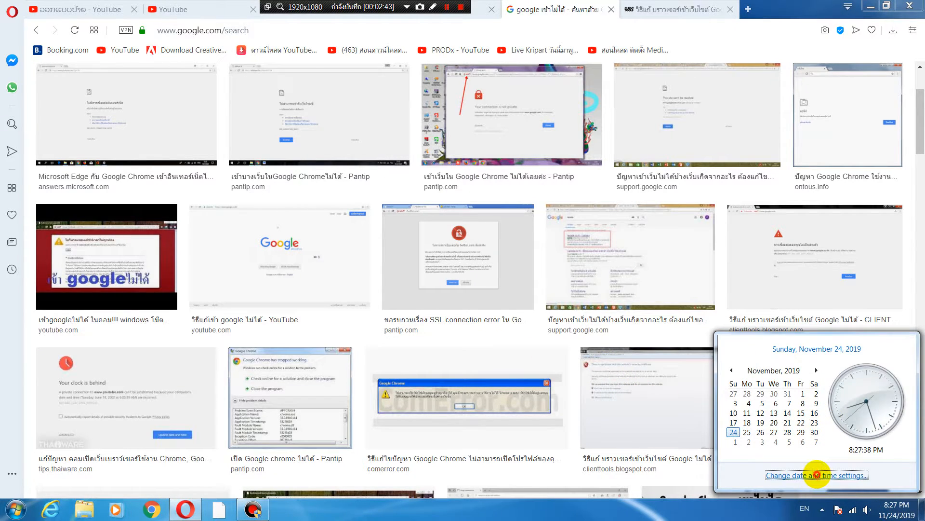
{"action": "left_click", "coordinate": [233, 187]}
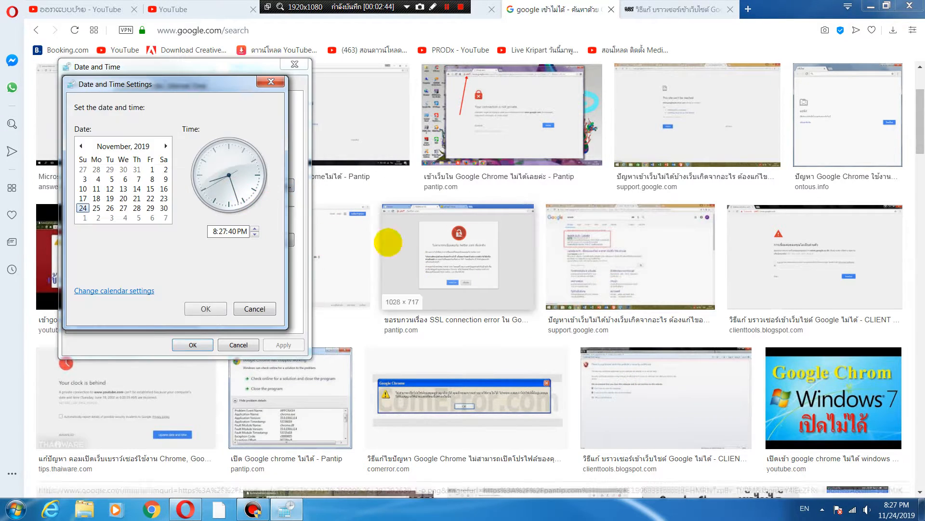
{"action": "left_click", "coordinate": [215, 231]}
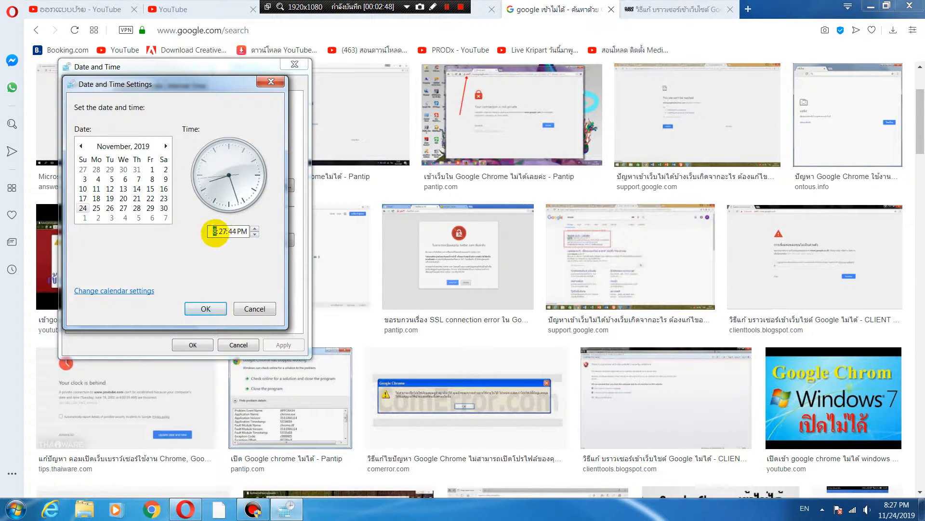
{"action": "left_click", "coordinate": [224, 232]}
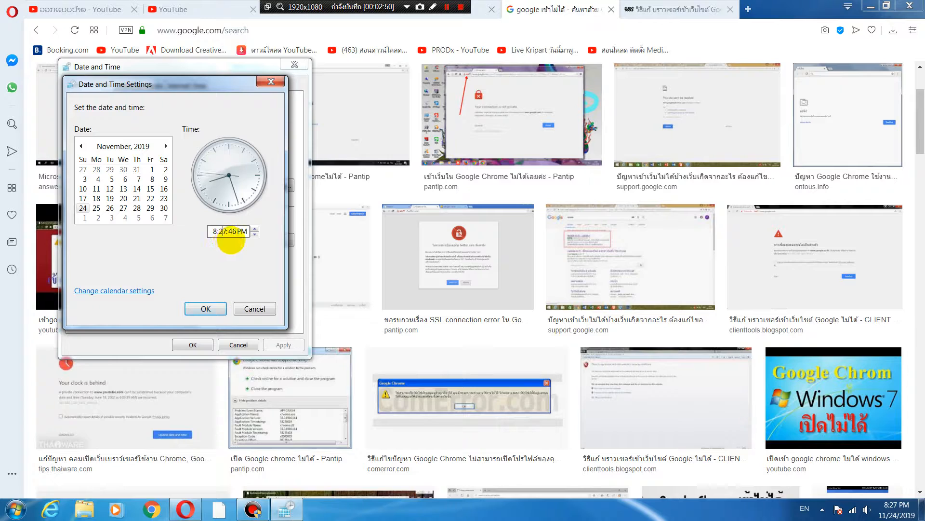
{"action": "left_click", "coordinate": [233, 232]}
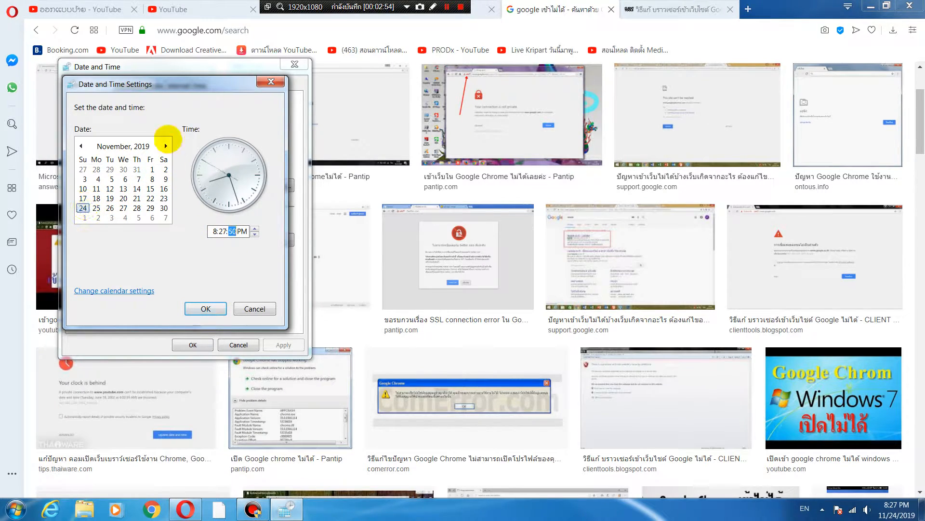
{"action": "left_click_drag", "start_coordinate": [185, 87], "coordinate": [368, 78]}
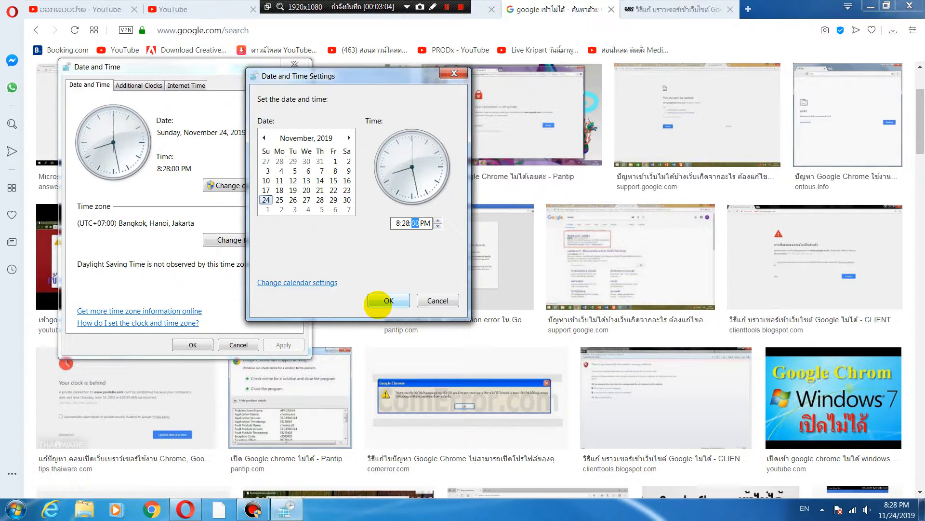
{"action": "left_click", "coordinate": [454, 73]}
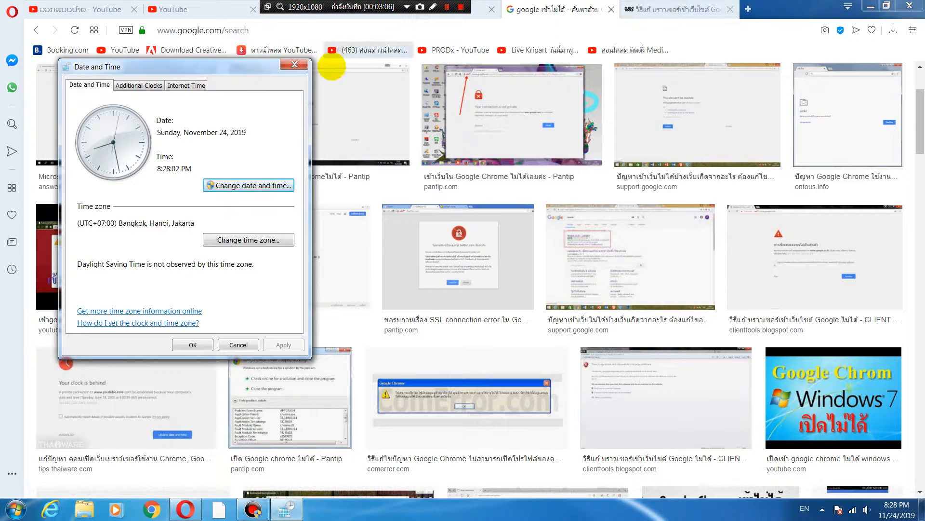
{"action": "left_click", "coordinate": [295, 64]}
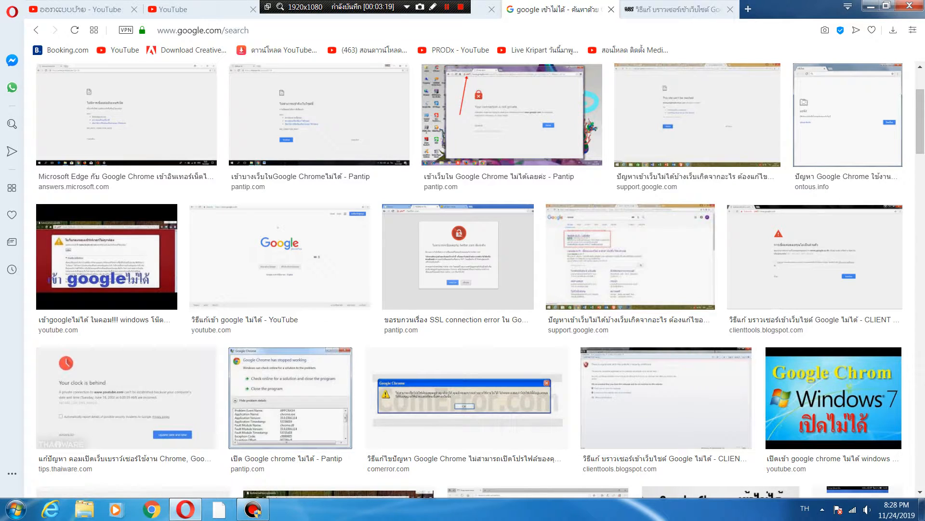
View the system clock's calendar, including July 2019, with a brief look at the Start menu
{"action": "mouse_move", "coordinate": [905, 514]}
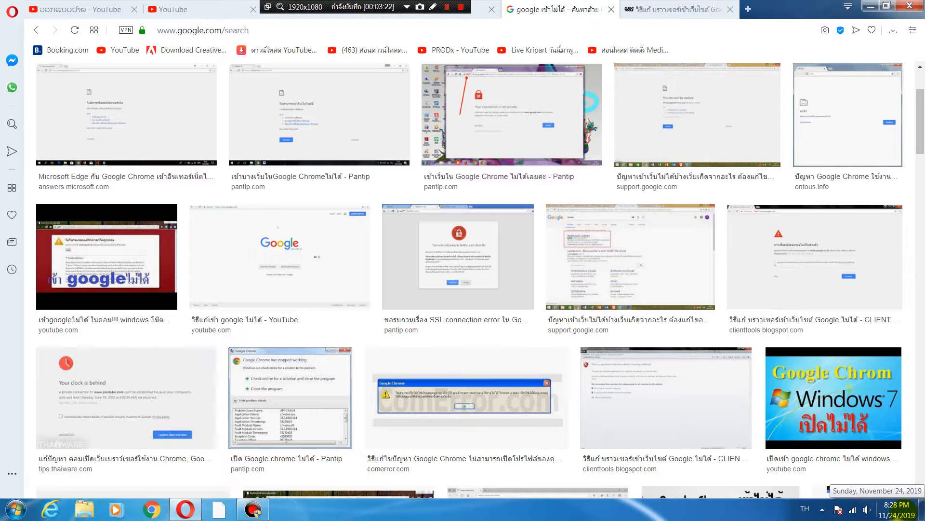
{"action": "left_click", "coordinate": [905, 514]}
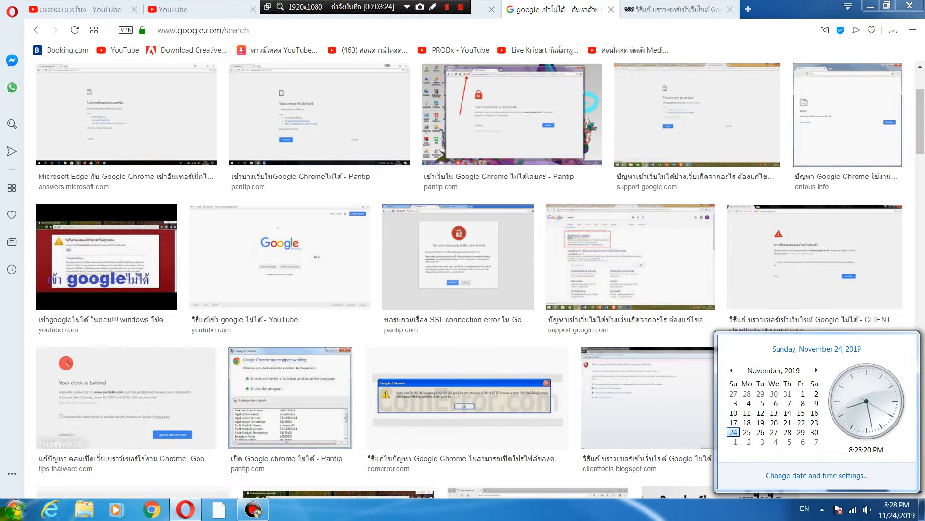
{"action": "left_click", "coordinate": [16, 509]}
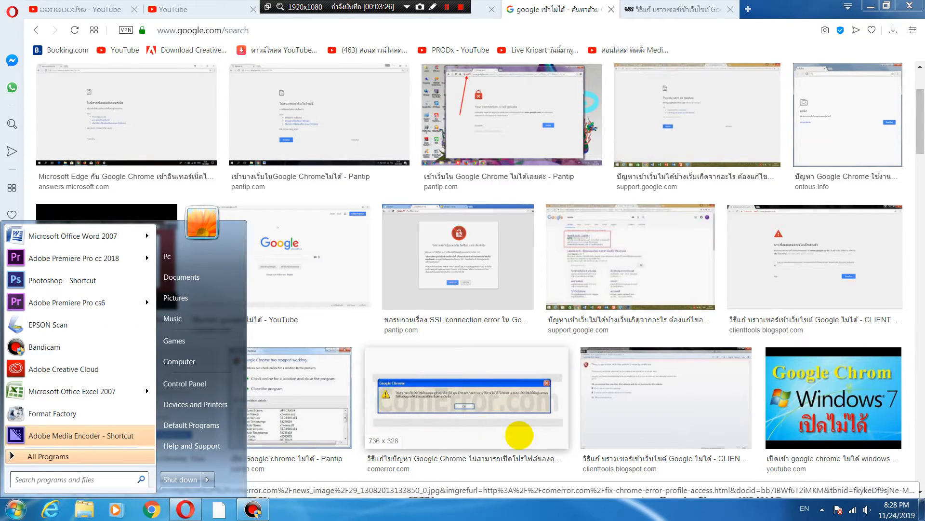
{"action": "left_click", "coordinate": [896, 510]}
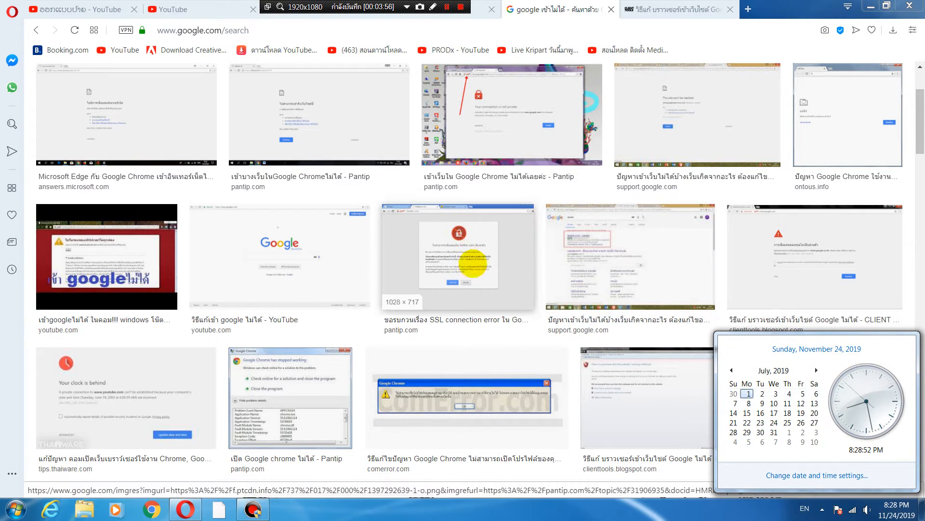
Preview the Pantip SSL connection error screenshot for twitter.com, close it, and browse further down the image results
{"action": "left_click", "coordinate": [473, 269]}
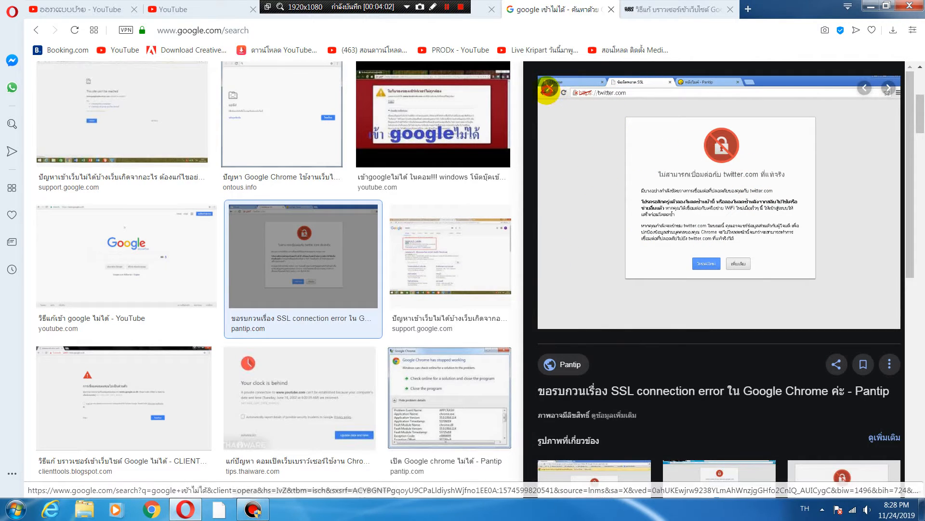
{"action": "left_click", "coordinate": [550, 89]}
{"action": "scroll", "coordinate": [444, 273], "scroll_direction": "down", "scroll_amount": 15}
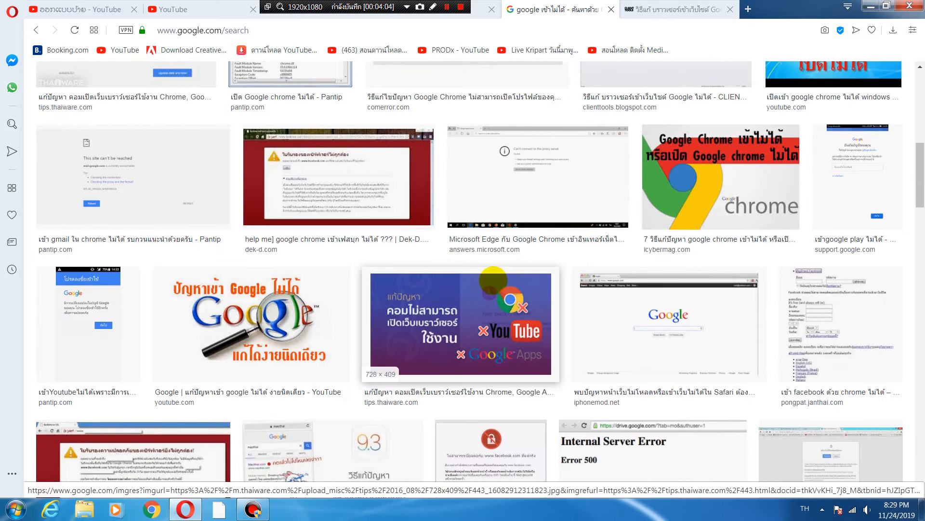
{"action": "scroll", "coordinate": [493, 279], "scroll_direction": "down", "scroll_amount": 1}
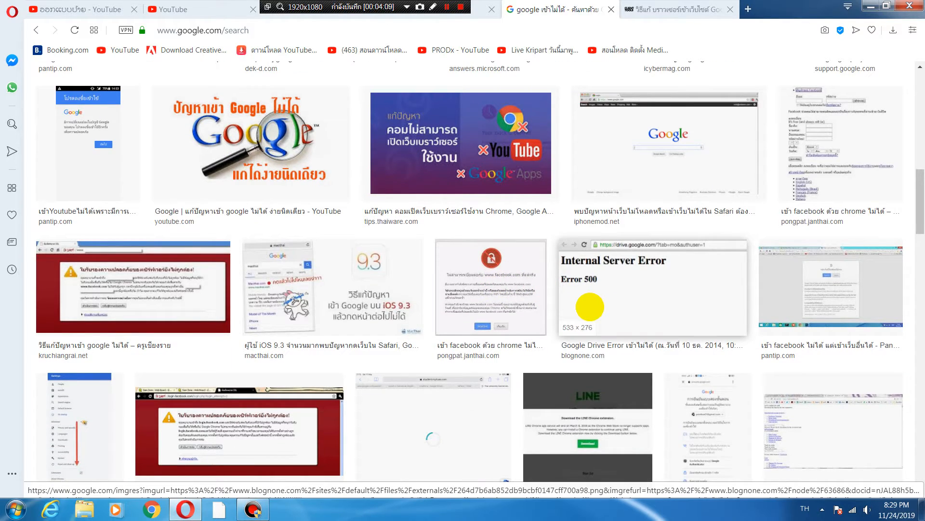
{"action": "scroll", "coordinate": [598, 289], "scroll_direction": "down", "scroll_amount": 5}
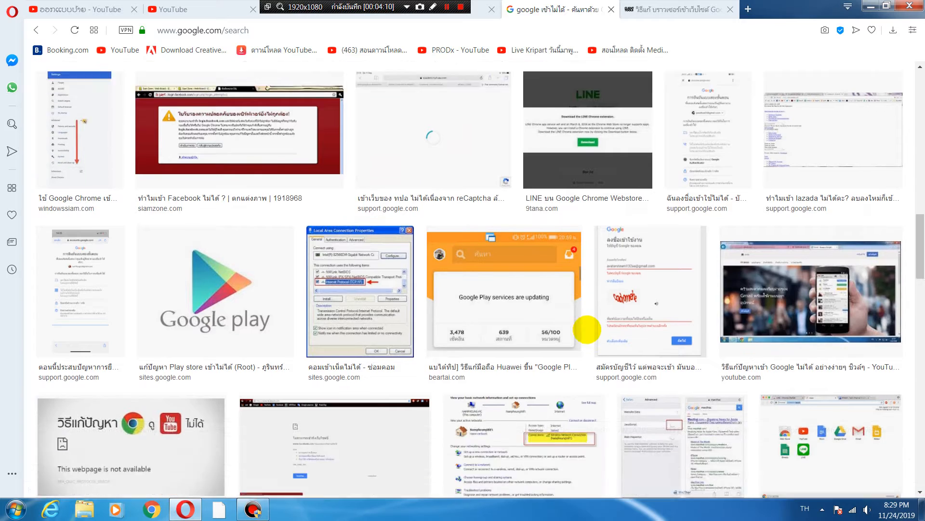
{"action": "scroll", "coordinate": [587, 330], "scroll_direction": "down", "scroll_amount": 2}
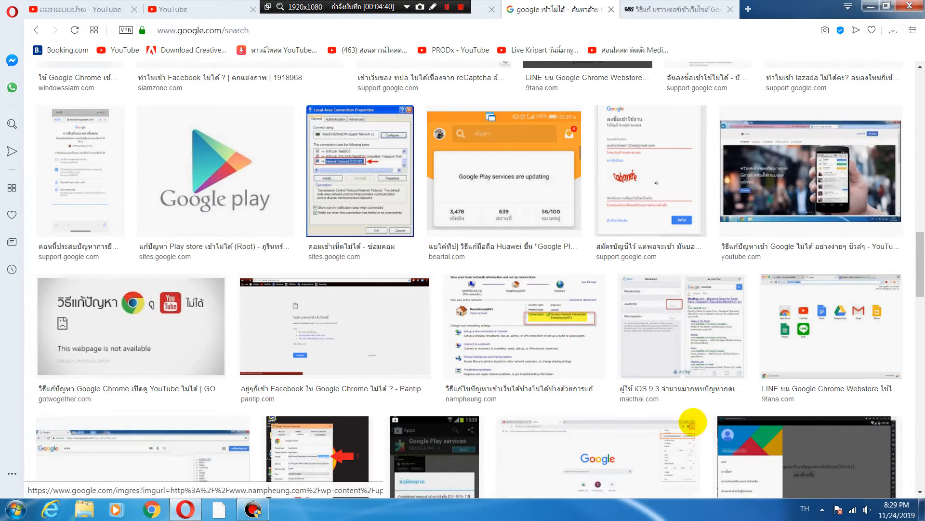
Bring up the system clock's calendar again to check the current date and time
{"action": "left_click", "coordinate": [897, 510]}
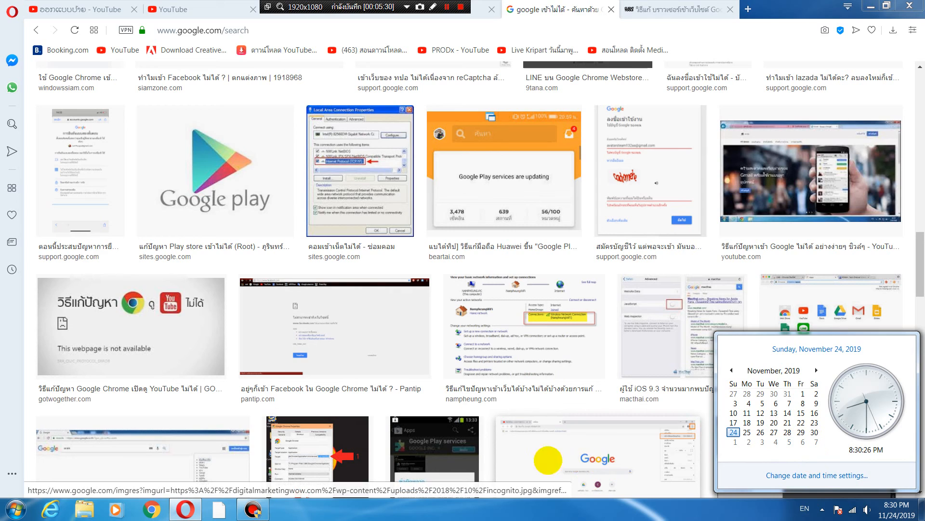
{"action": "mouse_move", "coordinate": [266, 510]}
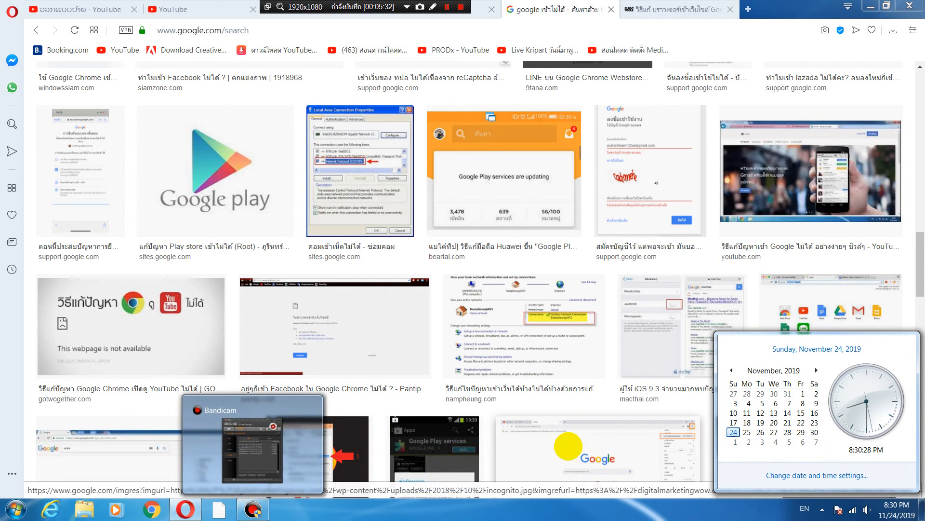